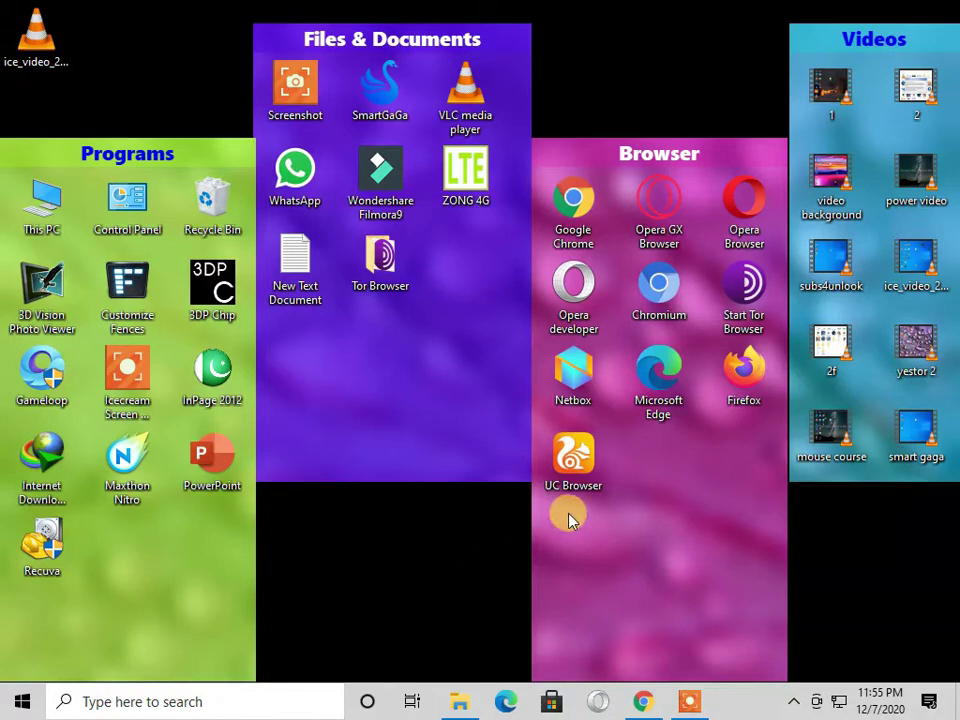
- Switch to Chrome, load the filehorse.com site in the new tab, and go to the FileHorse home page
{"action": "left_click", "coordinate": [643, 701]}
{"action": "left_click", "coordinate": [690, 15]}
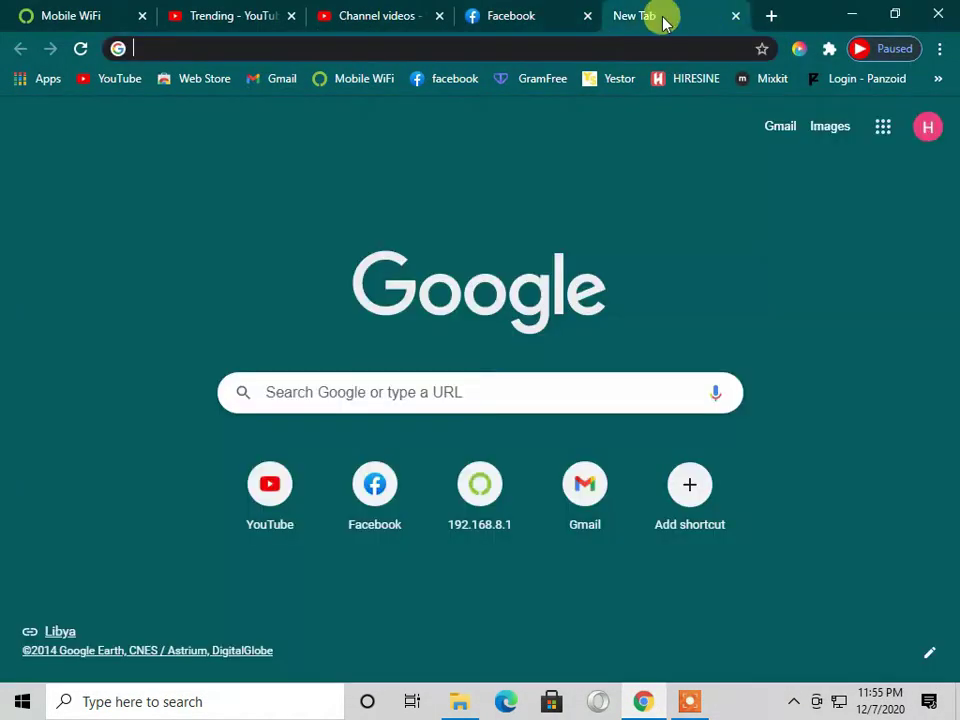
{"action": "left_click", "coordinate": [436, 47]}
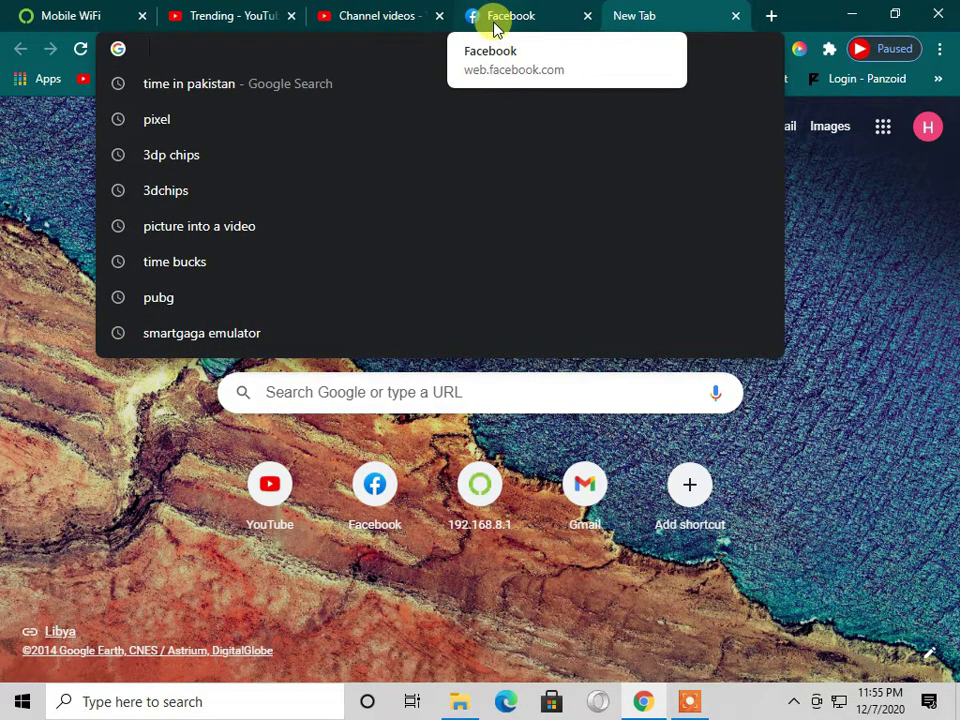
{"action": "type", "text": "fi"}
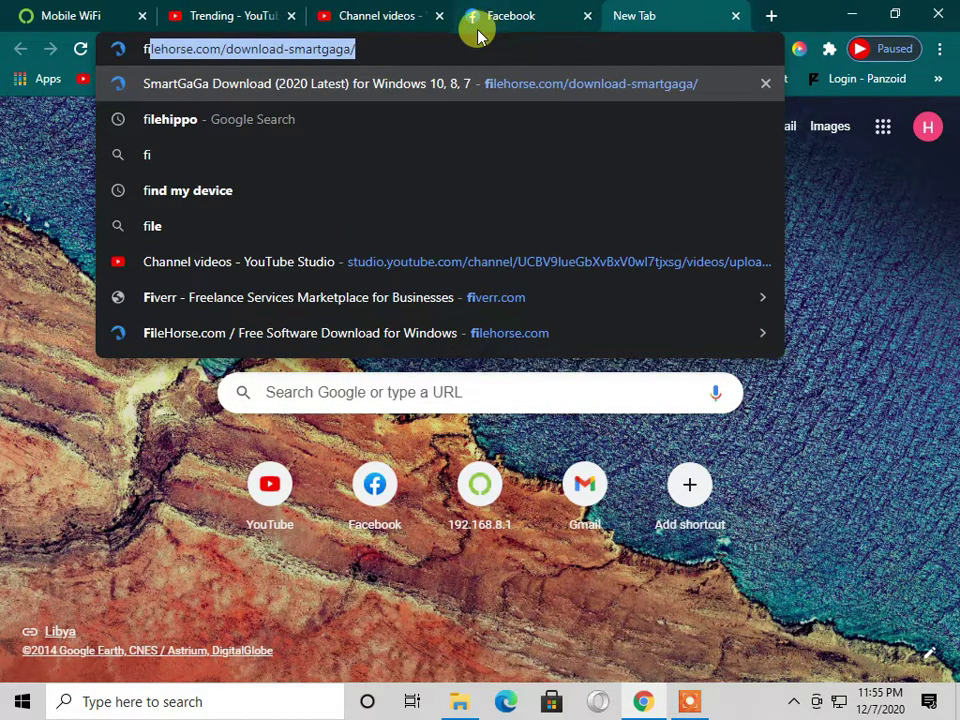
{"action": "type", "text": "le"}
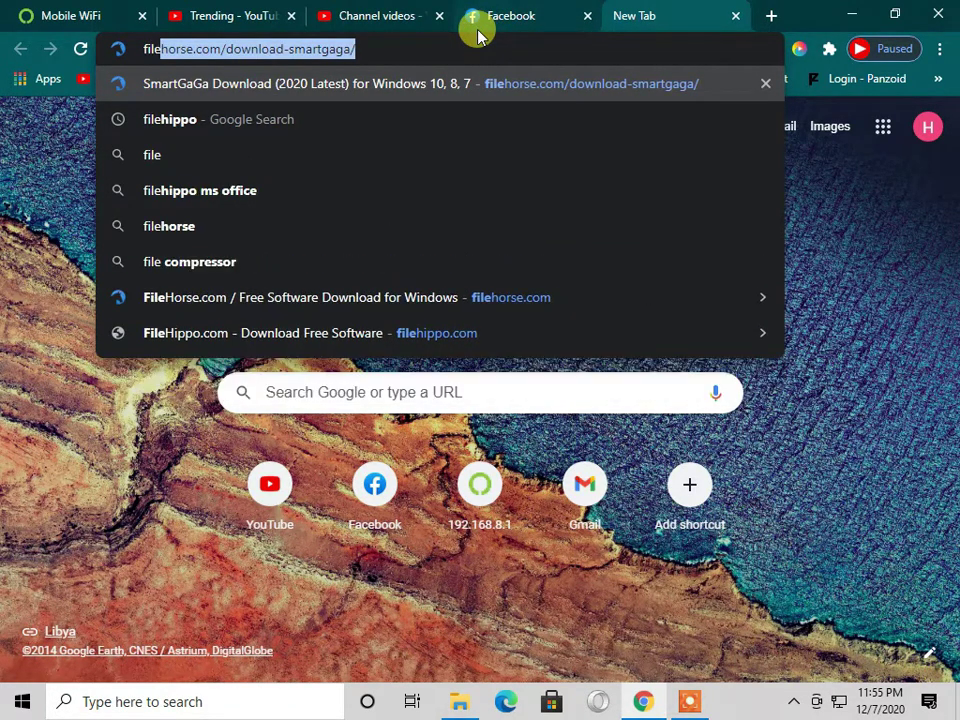
{"action": "left_click", "coordinate": [465, 82]}
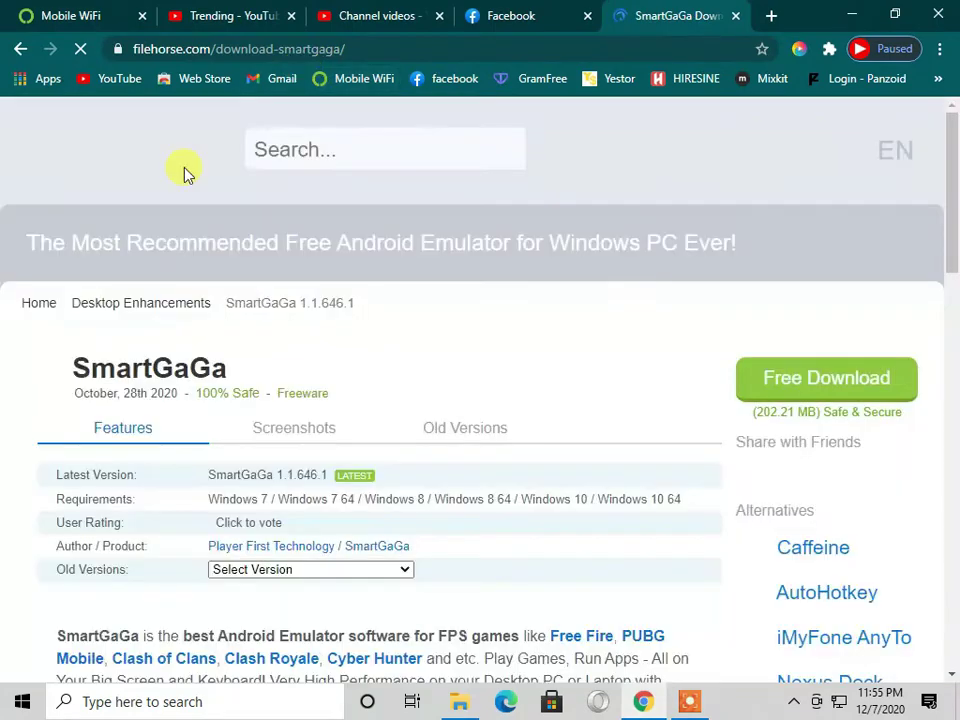
{"action": "left_click", "coordinate": [152, 163]}
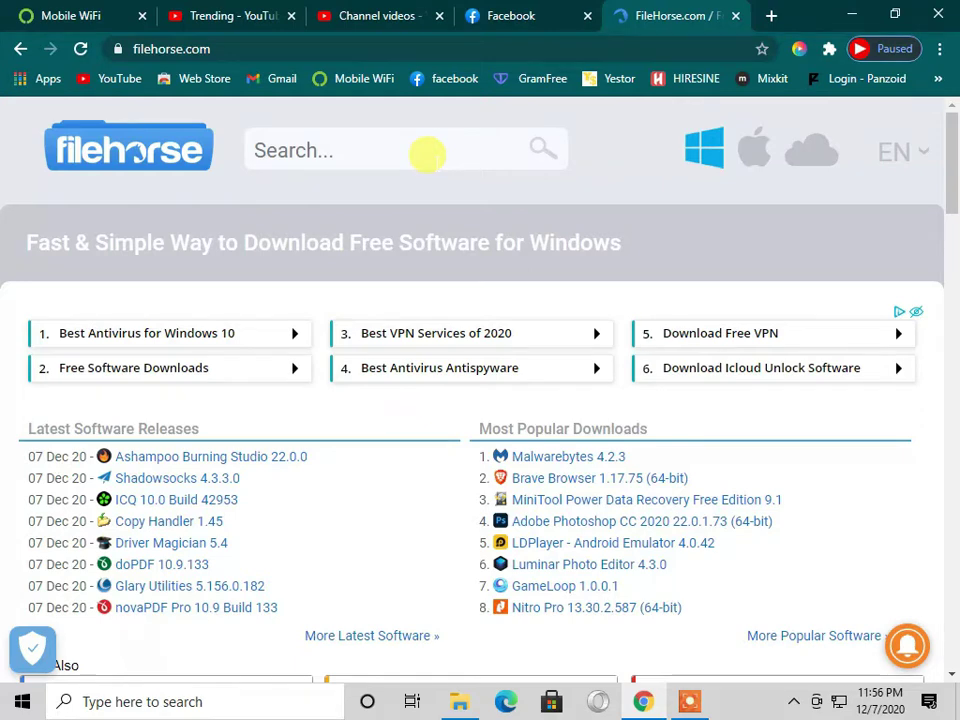
- Find SmartGaGa under Desktop Enhancements on the FileHorse home page and open its download page
{"action": "left_click", "coordinate": [427, 153]}
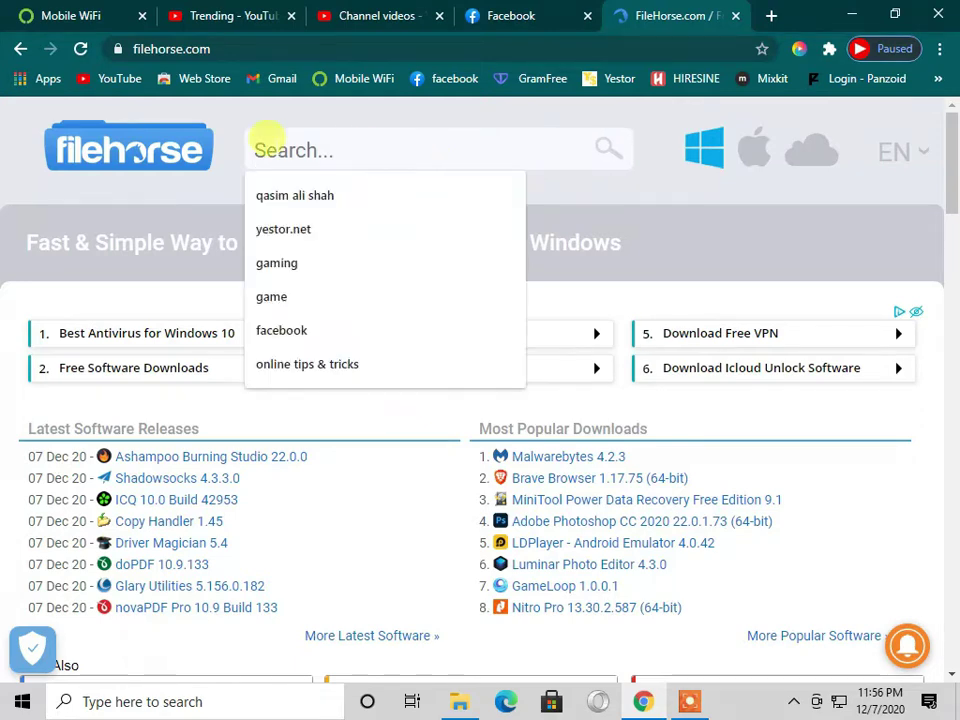
{"action": "left_click", "coordinate": [215, 150]}
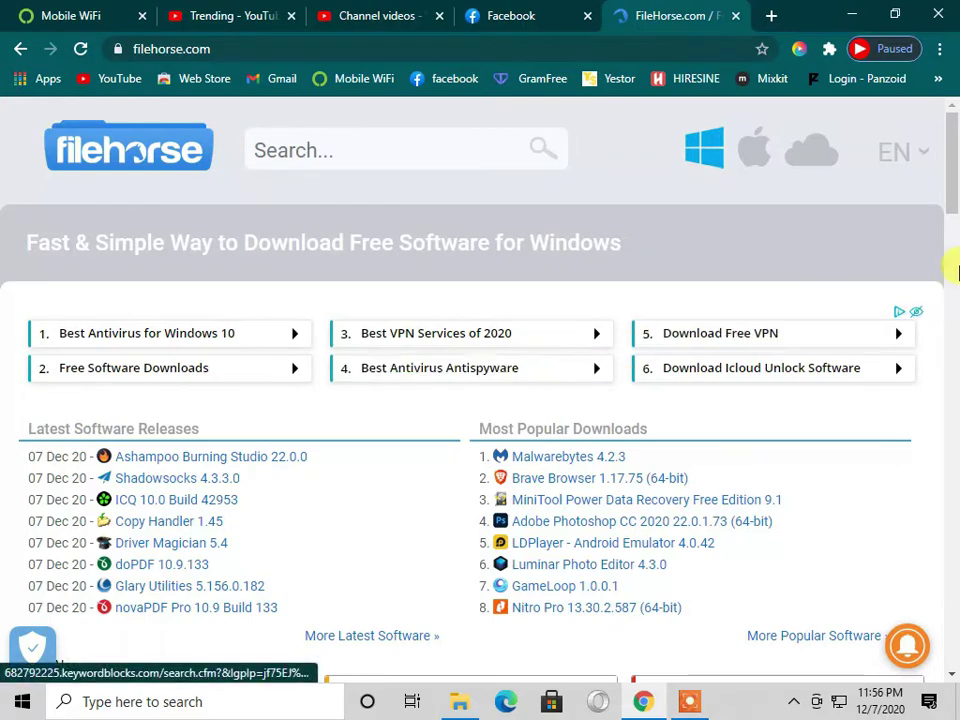
{"action": "left_click_drag", "start_coordinate": [955, 165], "coordinate": [955, 249]}
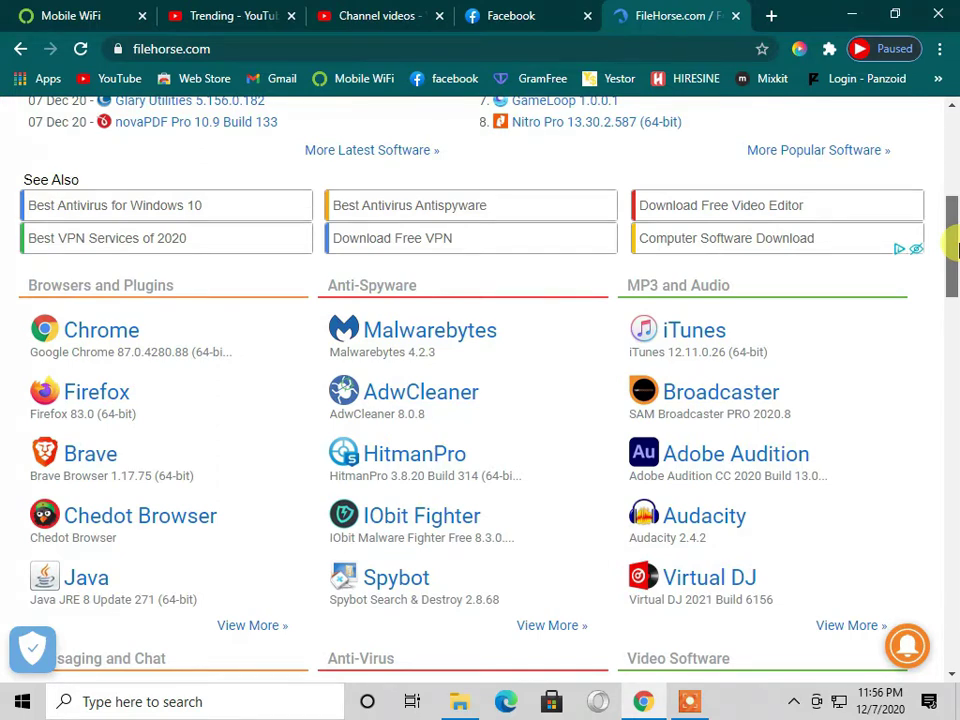
{"action": "left_click_drag", "start_coordinate": [952, 250], "coordinate": [952, 420]}
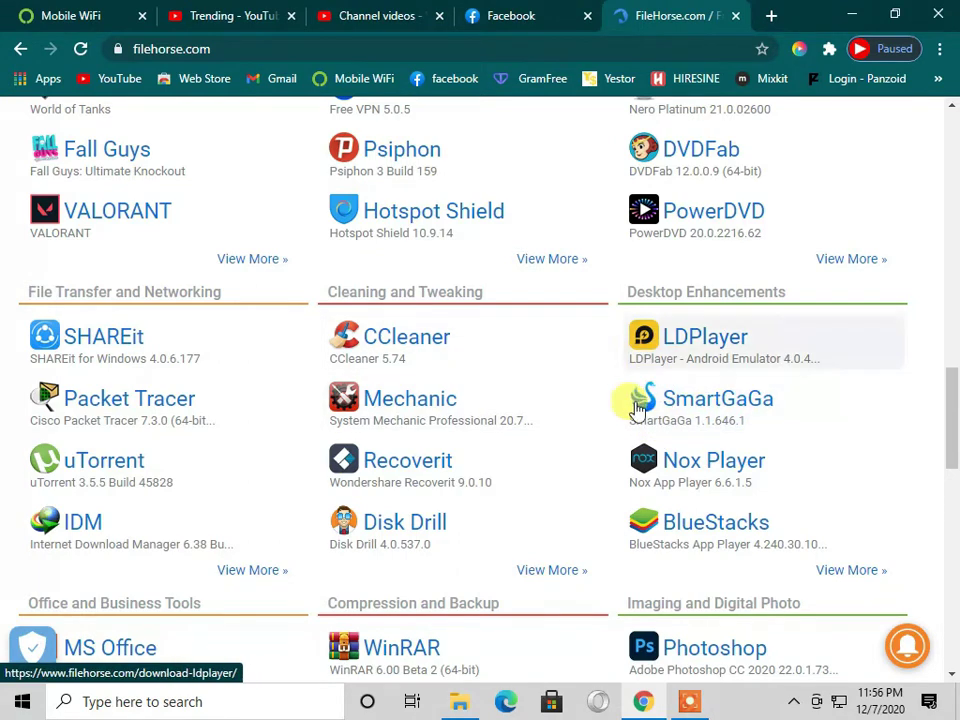
{"action": "left_click", "coordinate": [689, 401]}
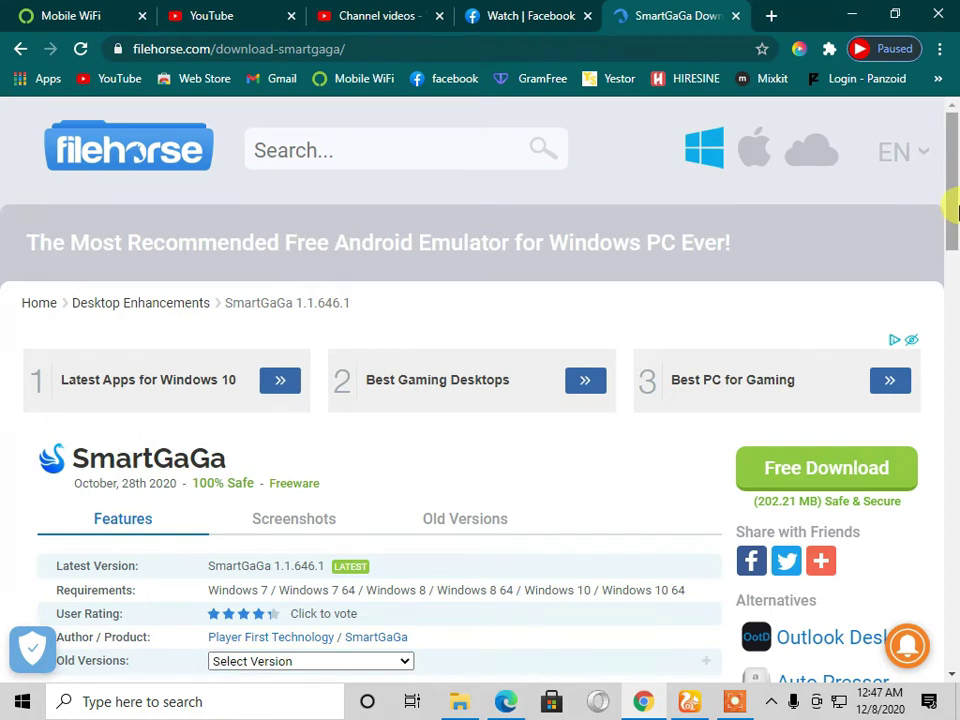
- Request the free SmartGaGa download and switch to the Downloads folder in File Explorer
{"action": "left_click_drag", "start_coordinate": [951, 193], "coordinate": [951, 203]}
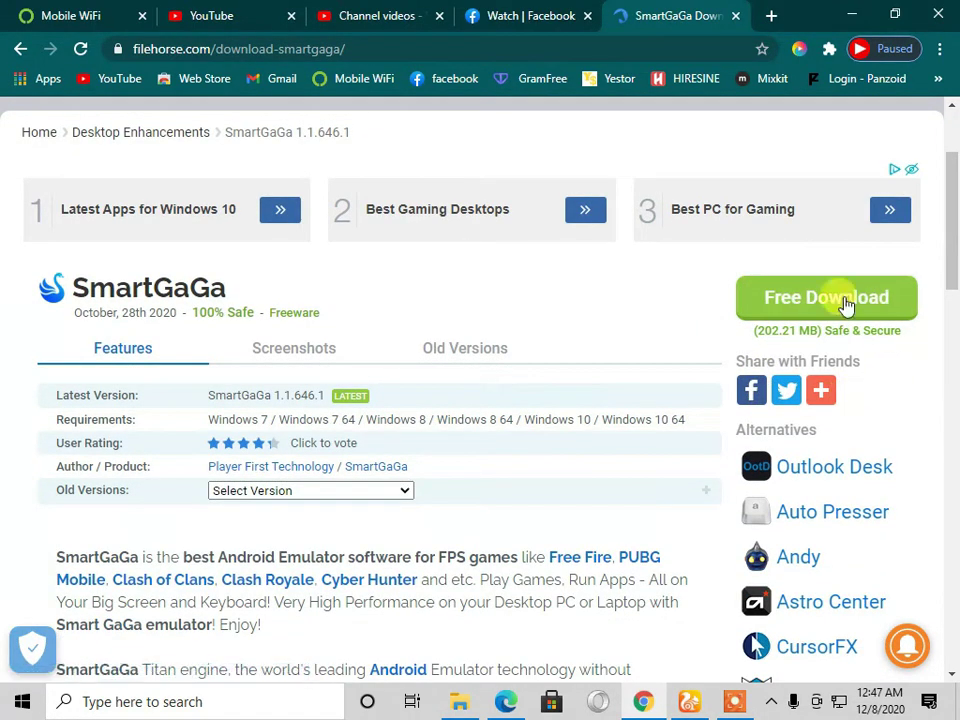
{"action": "left_click", "coordinate": [787, 316]}
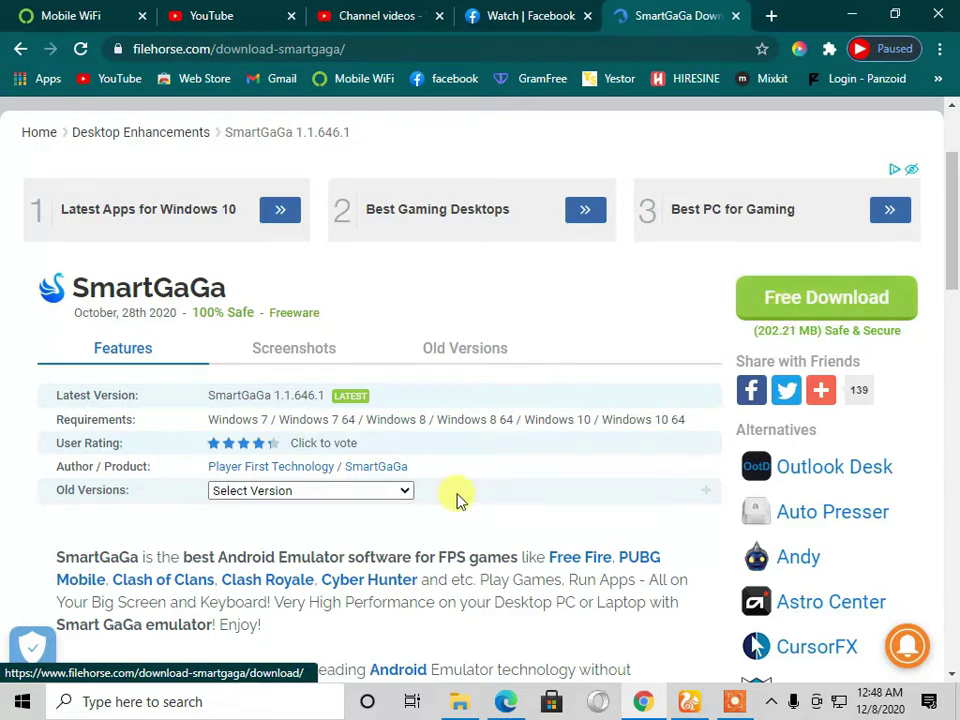
{"action": "left_click", "coordinate": [447, 624]}
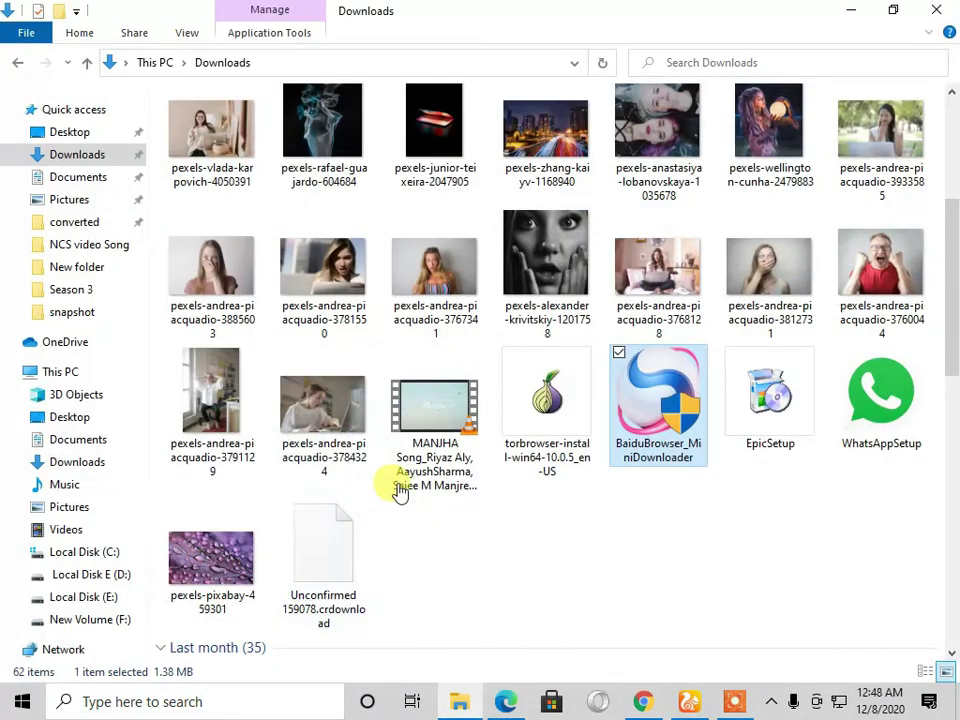
- Open the emolater folder inside the Softwere folder on Local Disk (E:)
{"action": "left_click", "coordinate": [92, 376]}
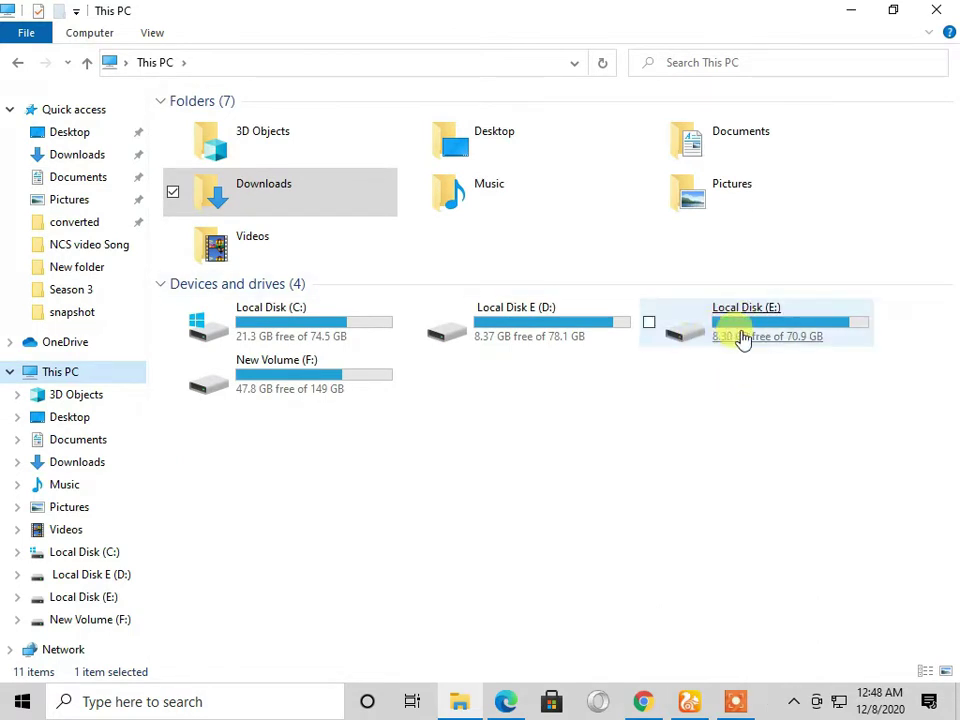
{"action": "left_click", "coordinate": [755, 320]}
{"action": "double_click", "coordinate": [752, 318]}
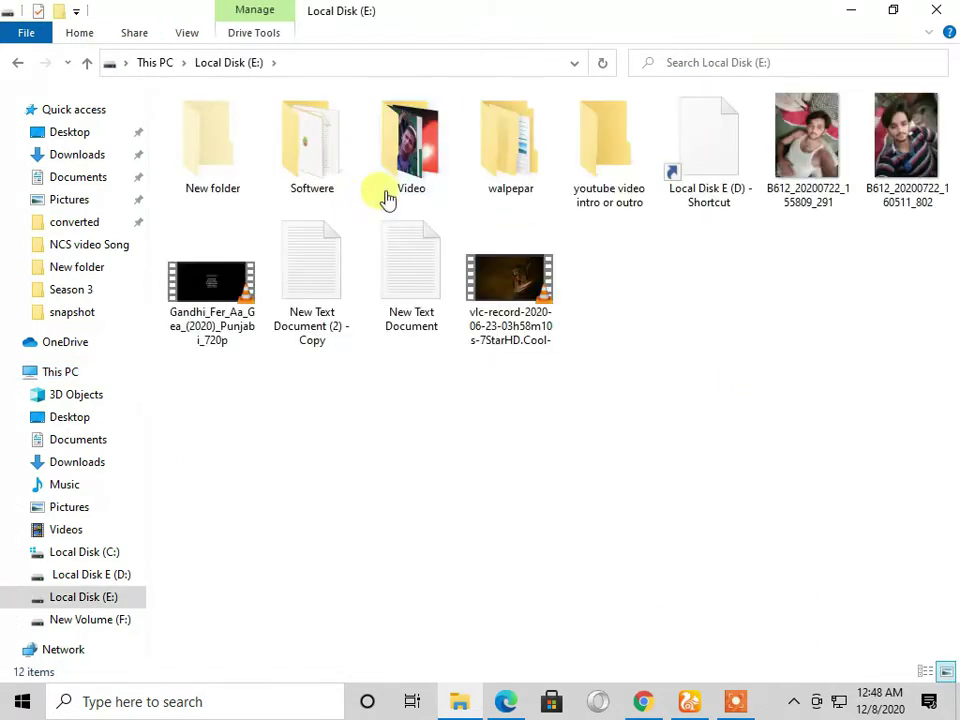
{"action": "left_click", "coordinate": [340, 168]}
{"action": "double_click", "coordinate": [340, 168]}
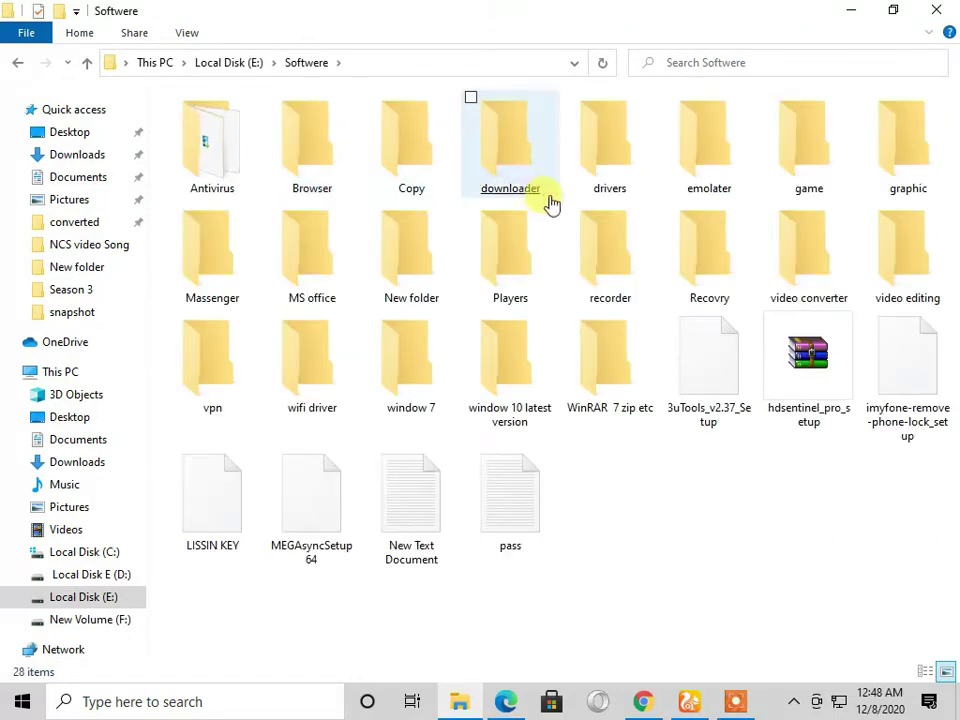
{"action": "double_click", "coordinate": [712, 165]}
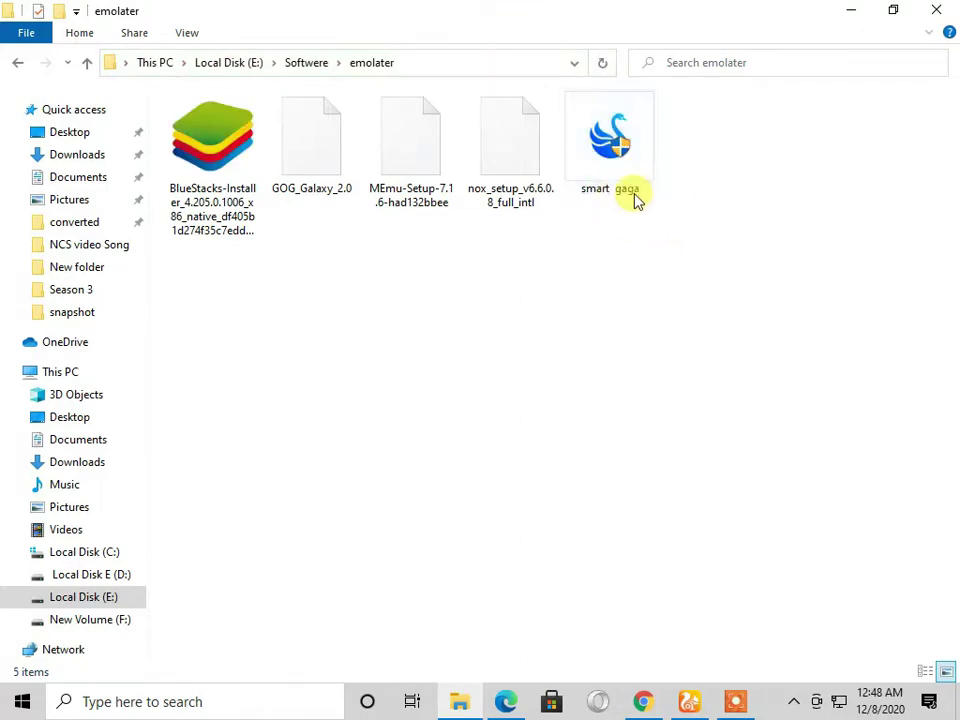
- Run the smart gaga installer from the emolater folder and allow it to make changes
{"action": "left_click", "coordinate": [580, 130]}
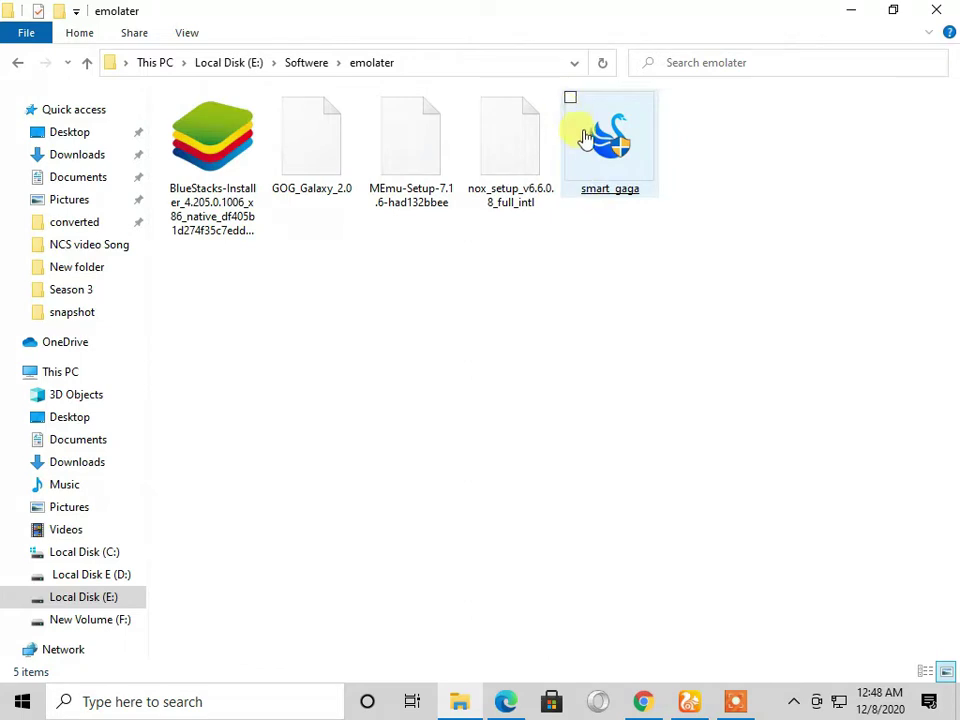
{"action": "left_click", "coordinate": [629, 170]}
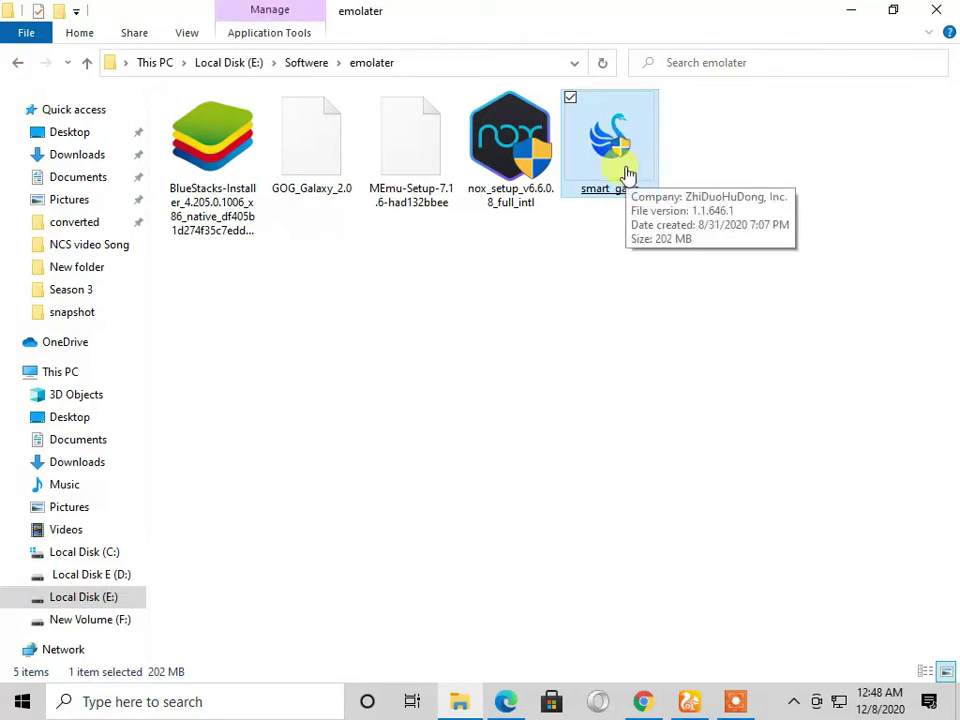
{"action": "double_click", "coordinate": [629, 173]}
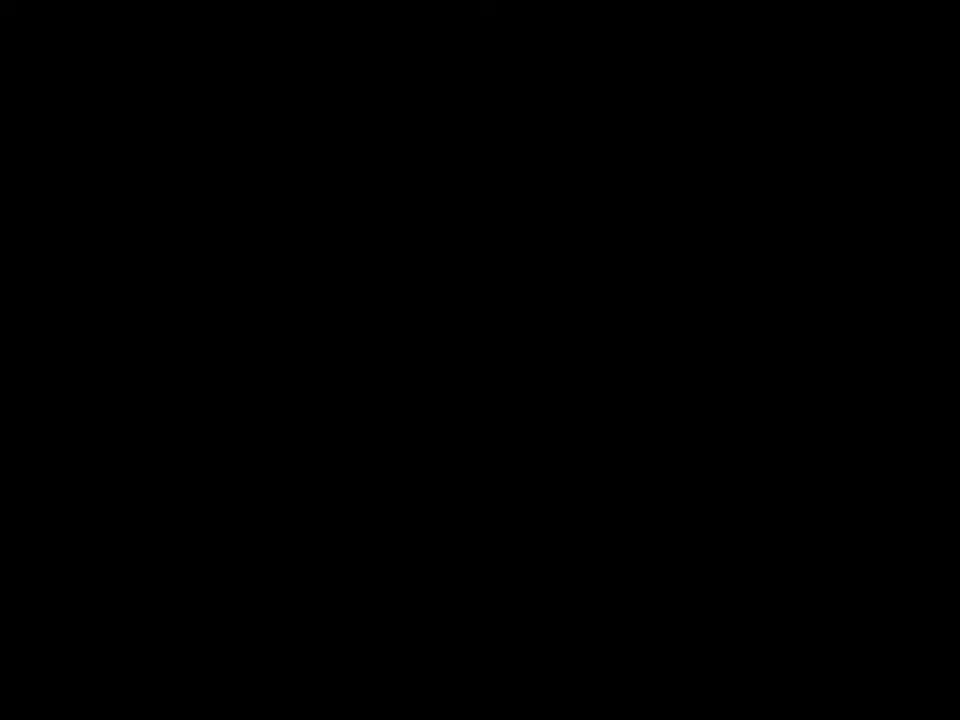
{"action": "left_click", "coordinate": [416, 470]}
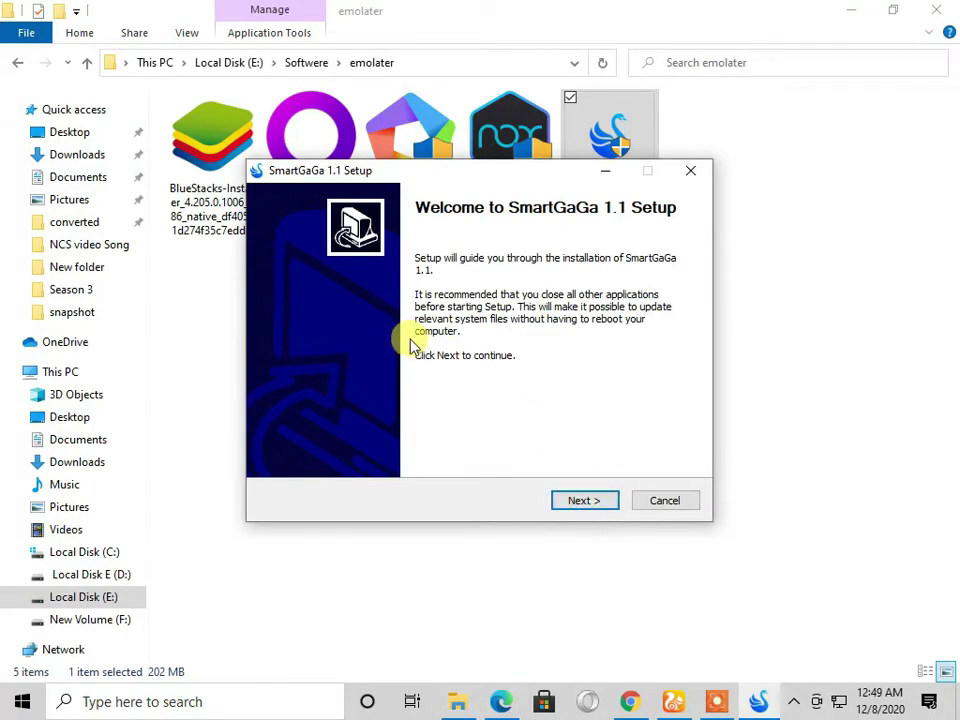
- Go through the SmartGaGa 1.1 setup, accept the license agreement, and quit at the install location page
{"action": "left_click_drag", "start_coordinate": [354, 171], "coordinate": [367, 242]}
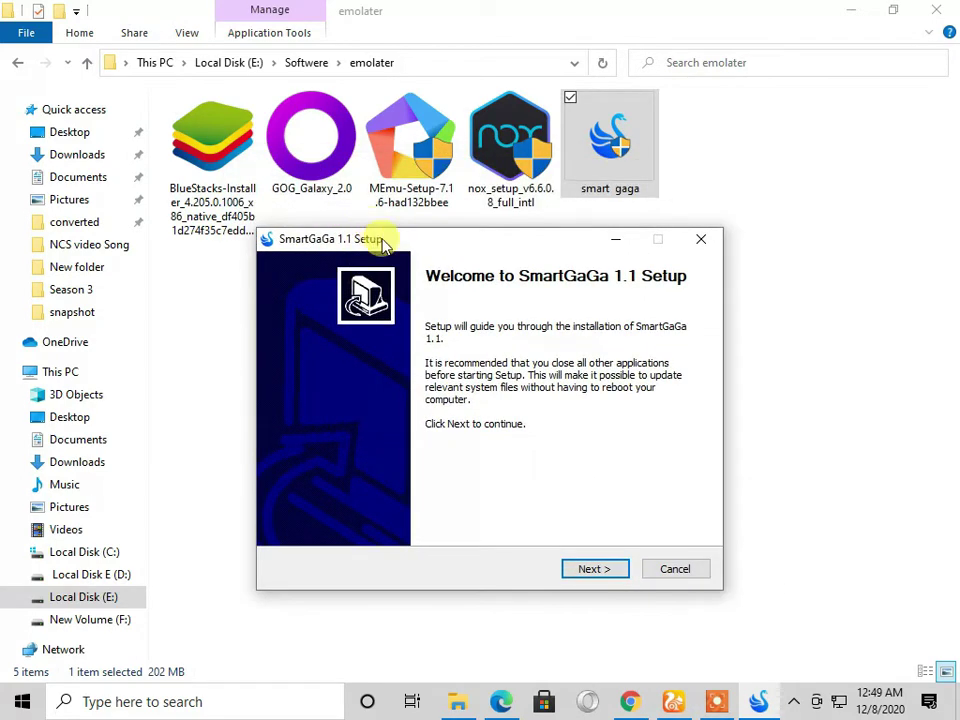
{"action": "left_click", "coordinate": [588, 576]}
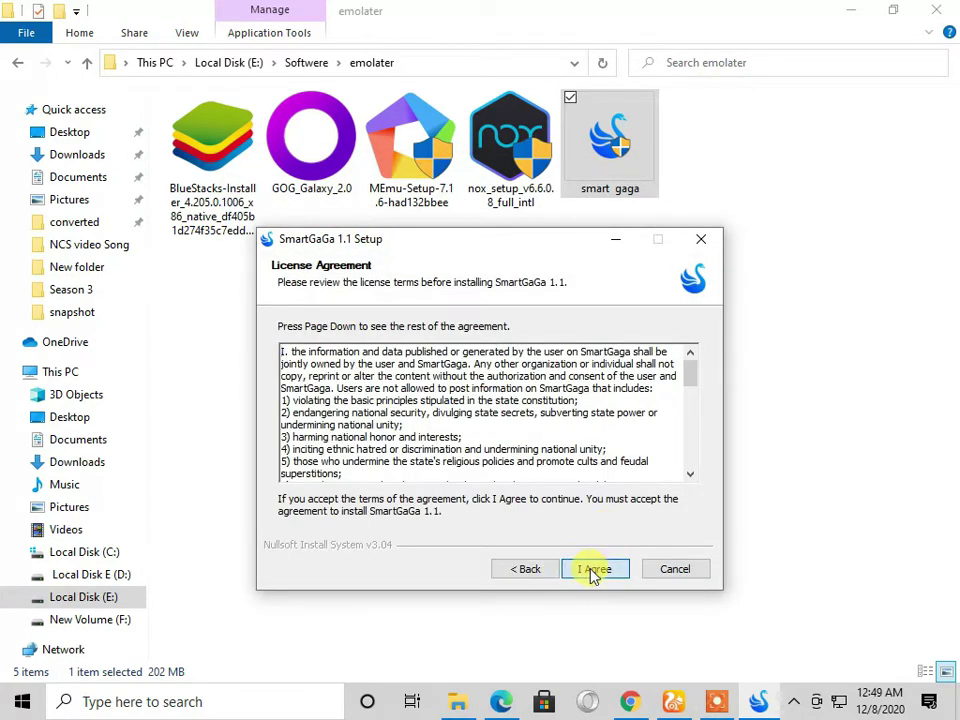
{"action": "left_click", "coordinate": [594, 572]}
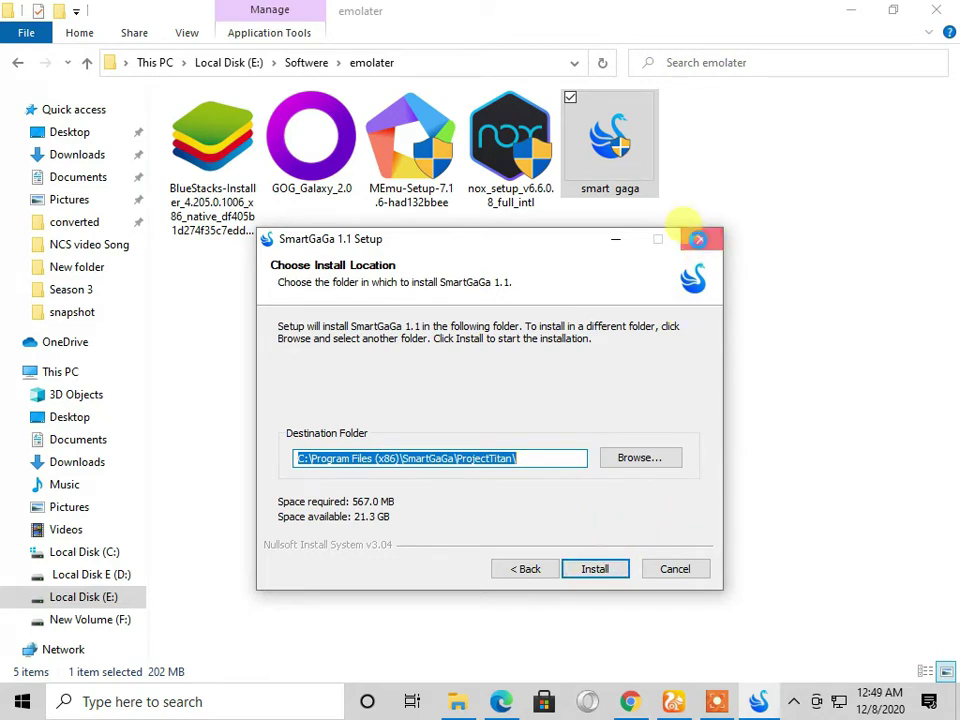
{"action": "left_click", "coordinate": [701, 241]}
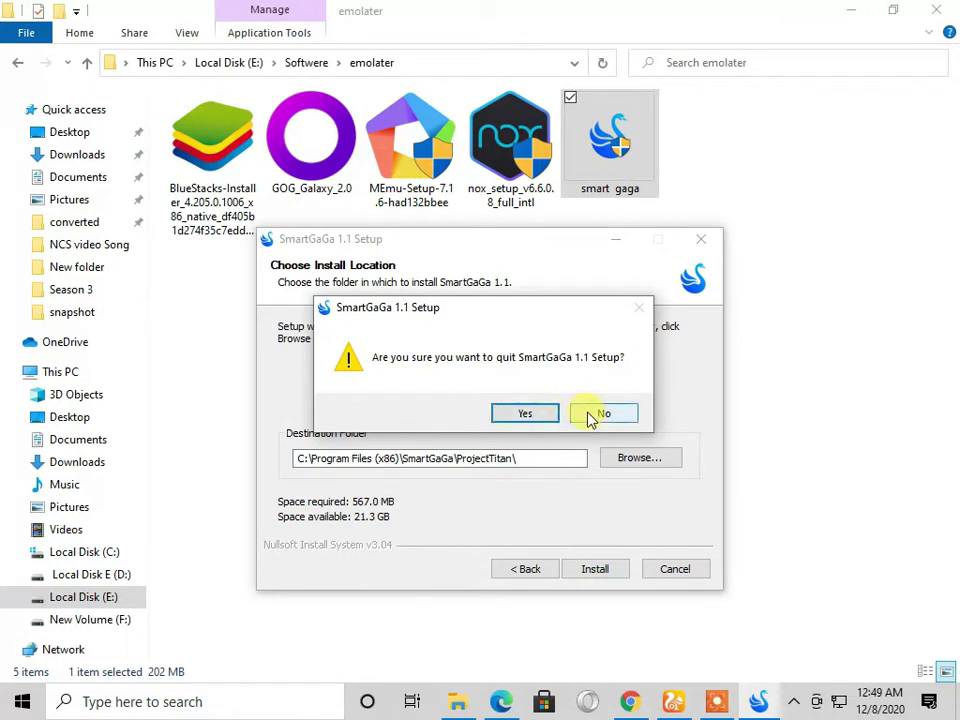
{"action": "left_click", "coordinate": [525, 414]}
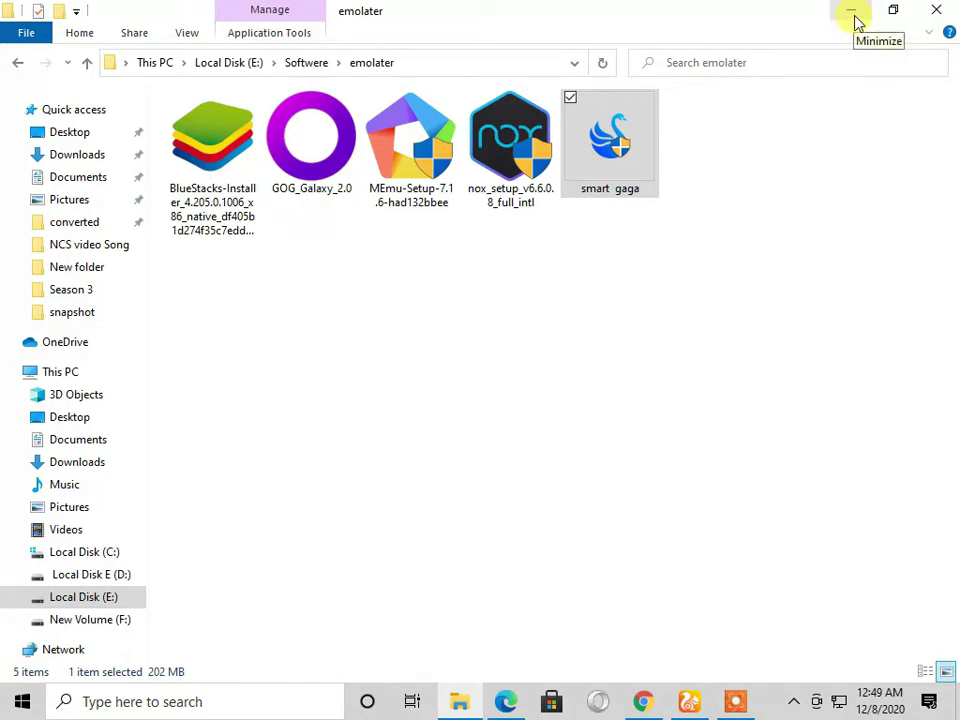
- Minimize File Explorer, move the SmartGaGa shortcut to the end of the Files & Documents group, and launch the emulator
{"action": "left_click", "coordinate": [855, 20]}
{"action": "left_click", "coordinate": [853, 16]}
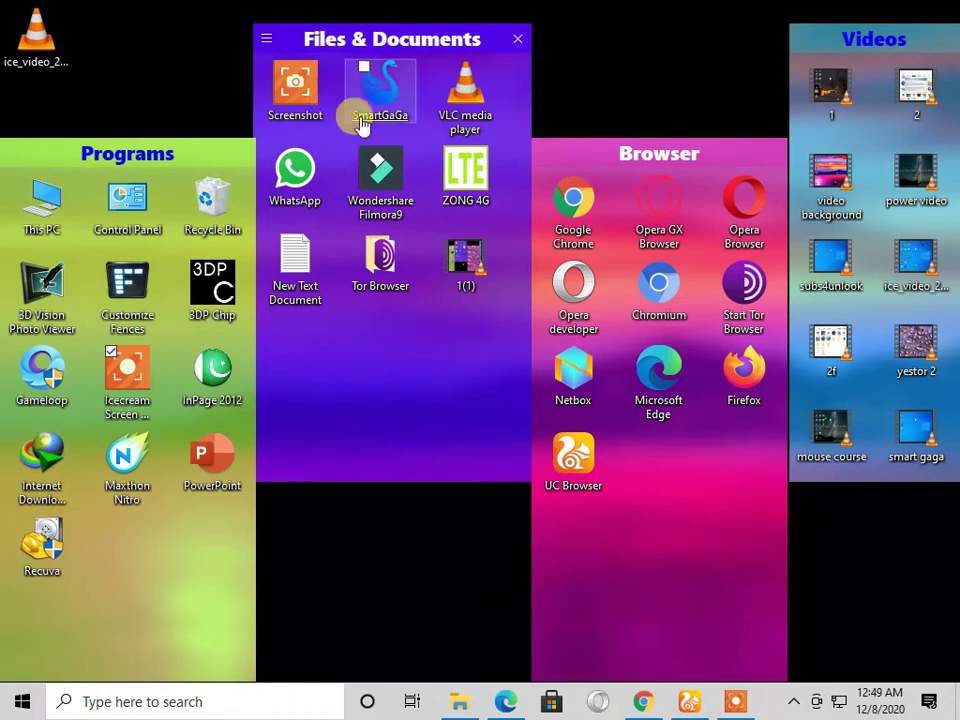
{"action": "left_click_drag", "start_coordinate": [373, 100], "coordinate": [452, 354]}
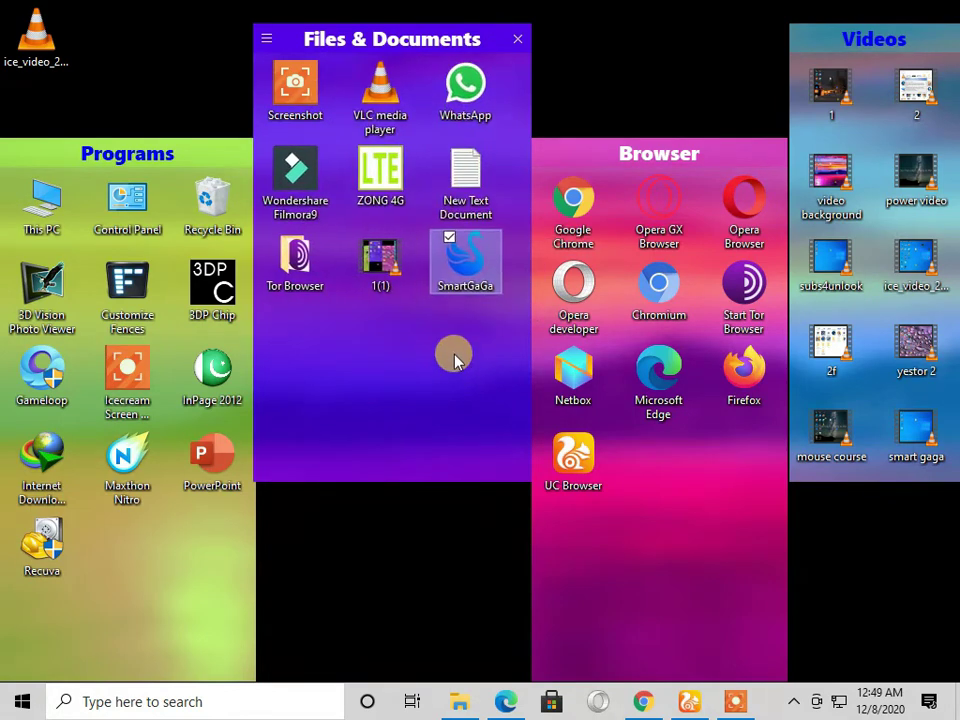
{"action": "double_click", "coordinate": [470, 270]}
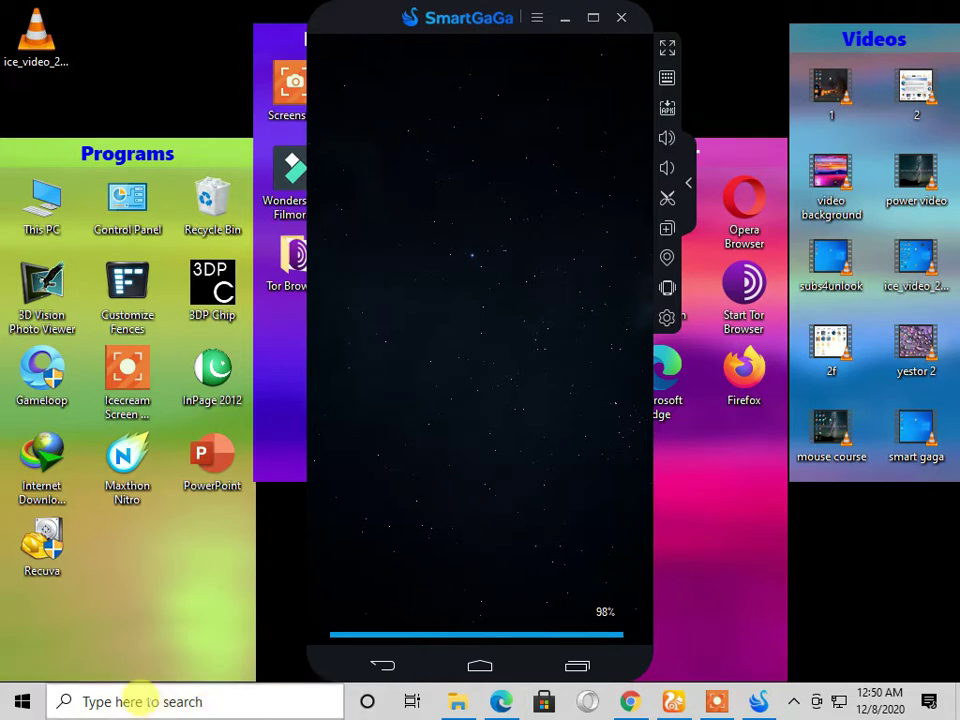
{"action": "double_click", "coordinate": [166, 680]}
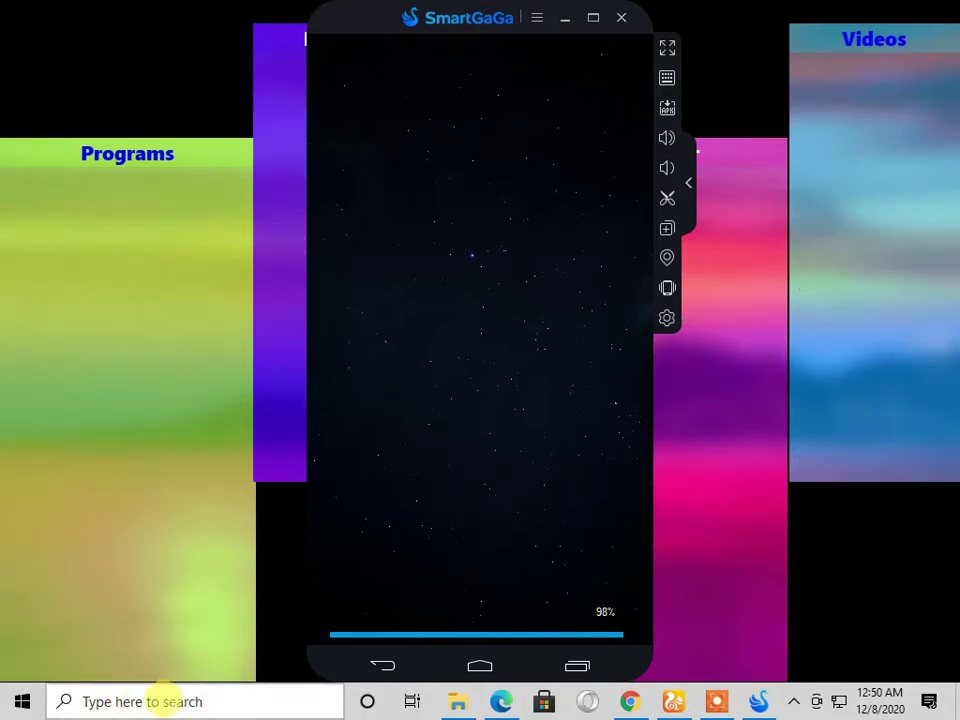
{"action": "double_click", "coordinate": [185, 648]}
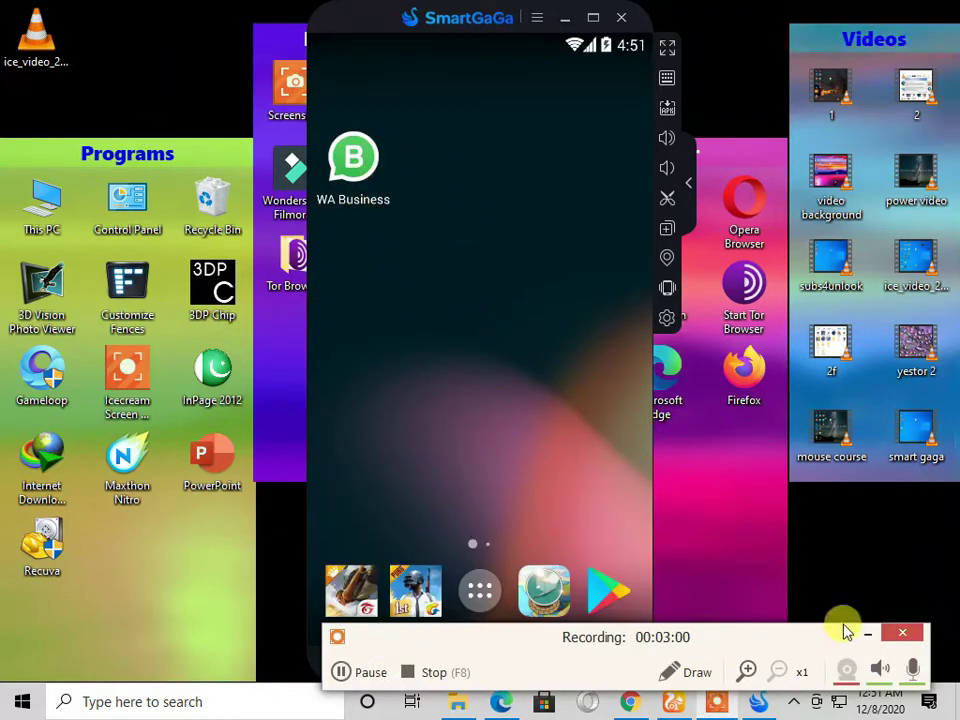
{"action": "left_click", "coordinate": [871, 641]}
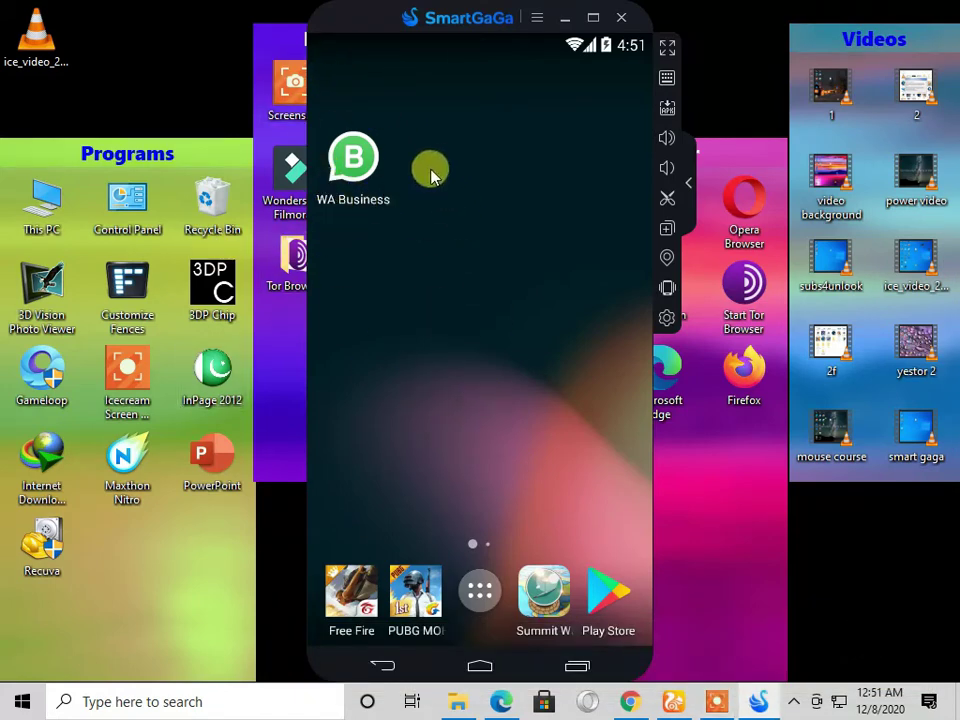
- Look through the emulator's home screen pages to examine the installed apps
{"action": "mouse_move", "coordinate": [510, 365]}
{"action": "left_mouse_down"}
{"action": "mouse_move", "coordinate": [343, 347]}
{"action": "mouse_move", "coordinate": [516, 386]}
{"action": "left_mouse_up"}
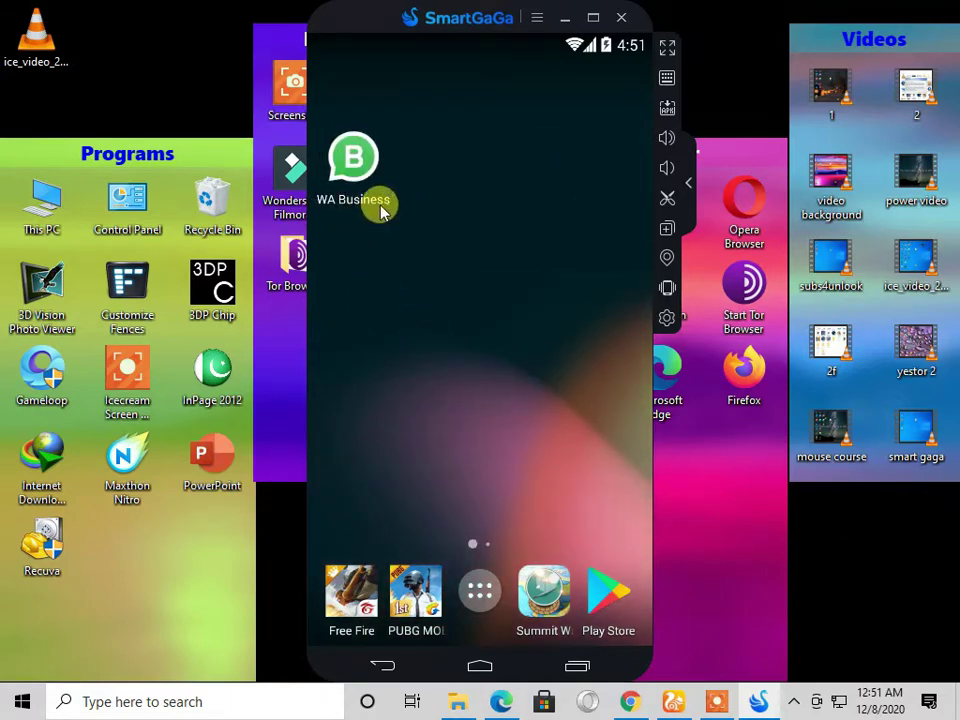
{"action": "left_click_drag", "start_coordinate": [516, 285], "coordinate": [414, 306]}
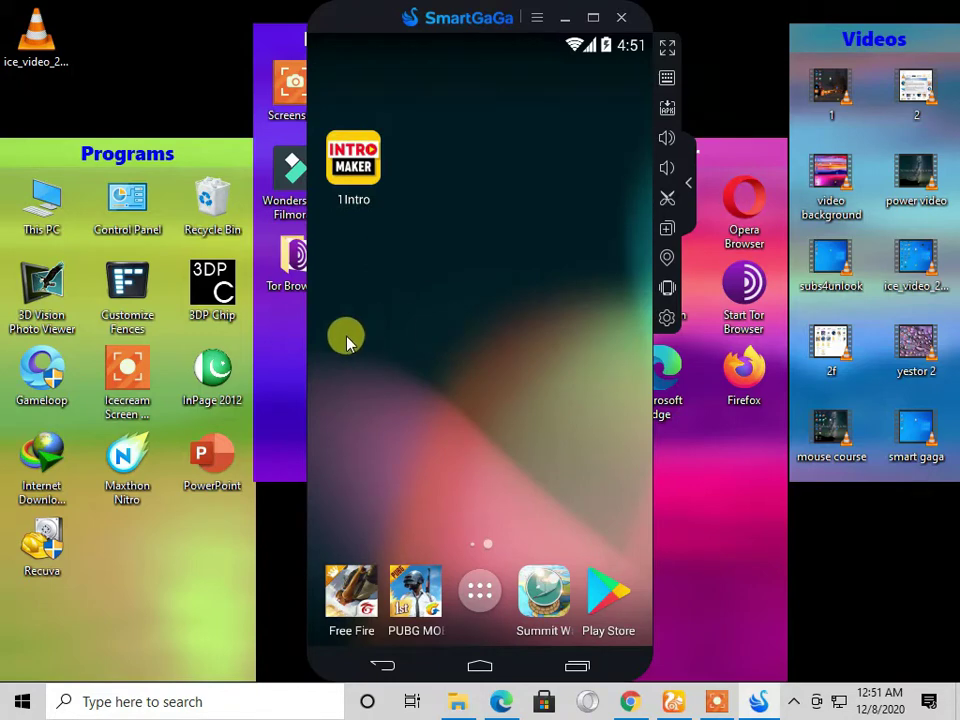
{"action": "left_click_drag", "start_coordinate": [347, 342], "coordinate": [514, 354]}
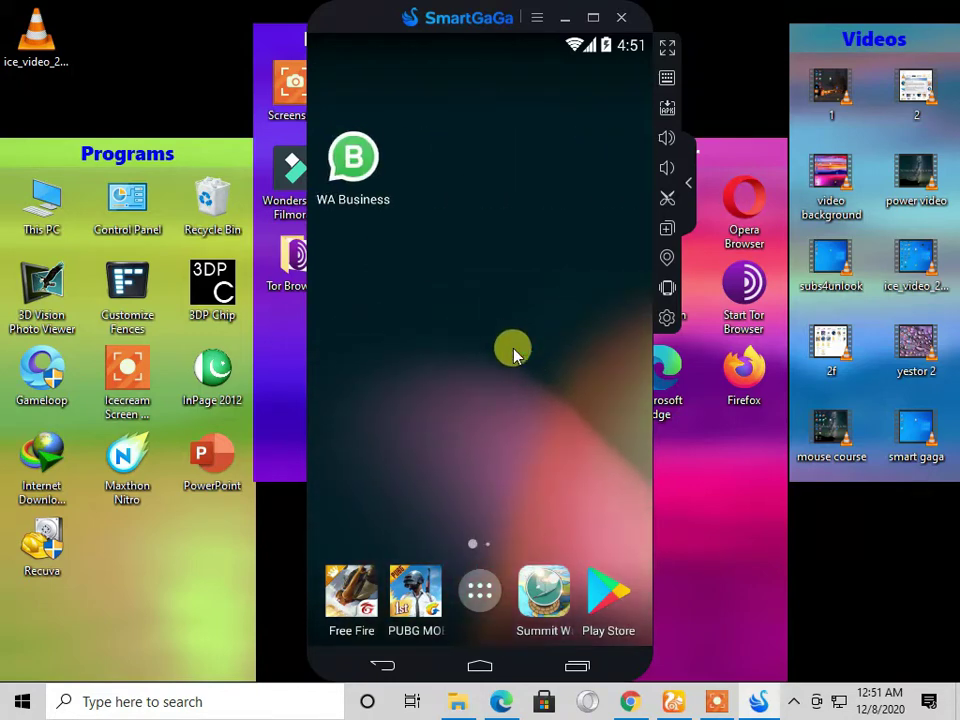